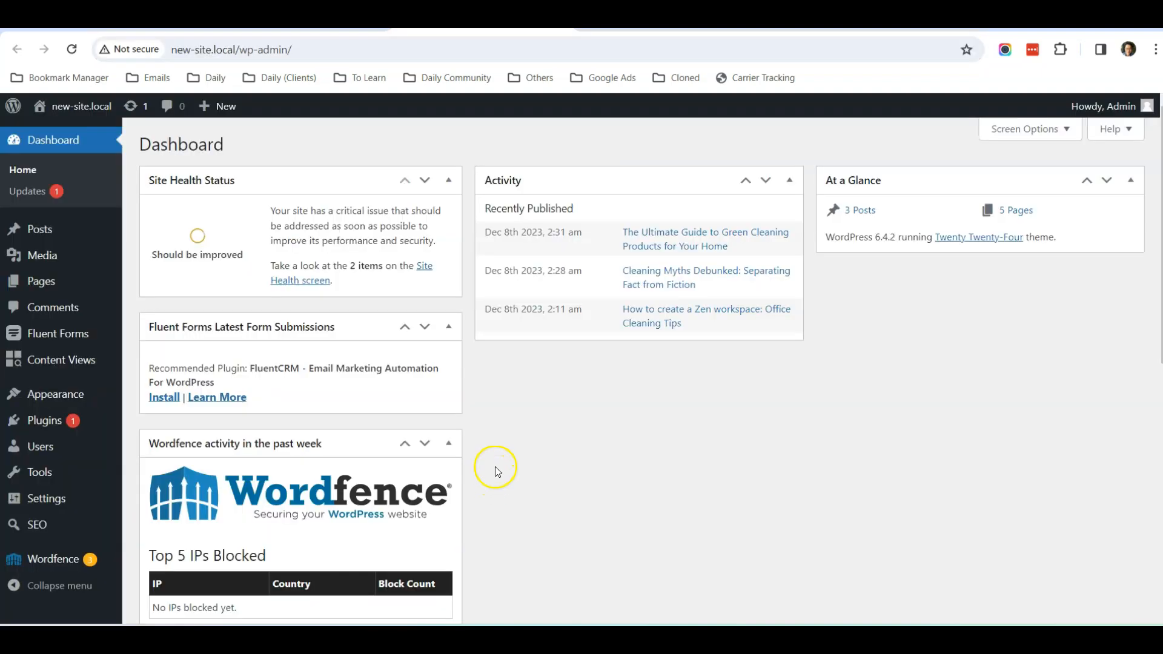
- Log in to the WordPress dashboard
{"action": "left_click", "coordinate": [500, 430]}
{"action": "scroll", "coordinate": [486, 413], "scroll_direction": "down", "scroll_amount": 1}
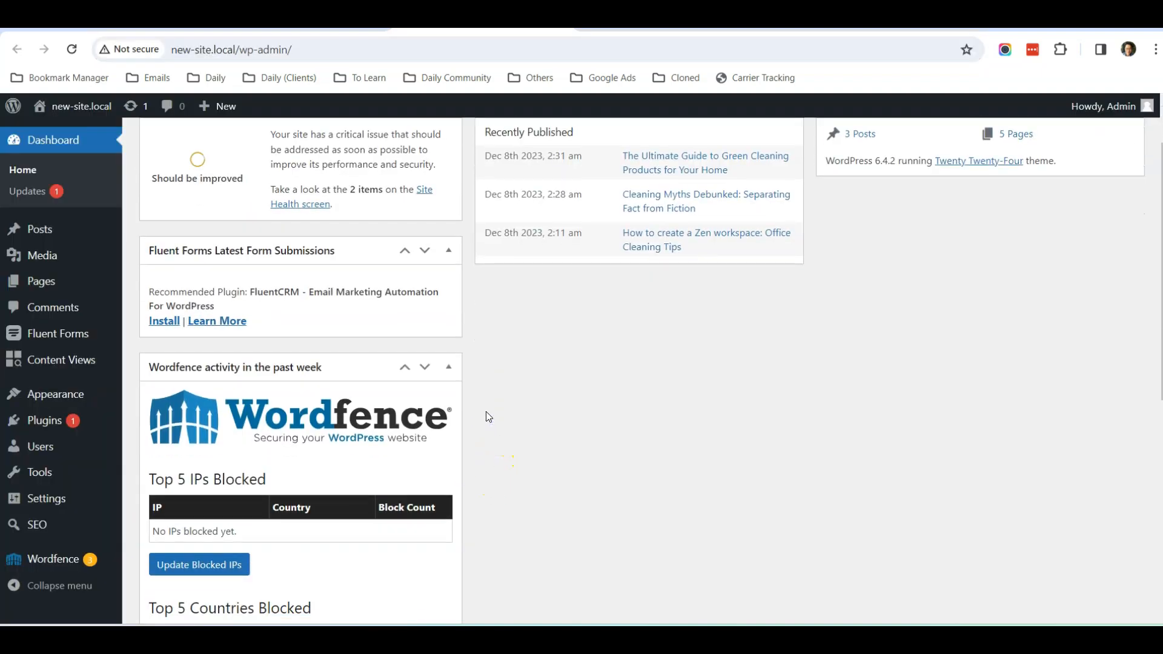
{"action": "scroll", "coordinate": [487, 413], "scroll_direction": "up", "scroll_amount": 1}
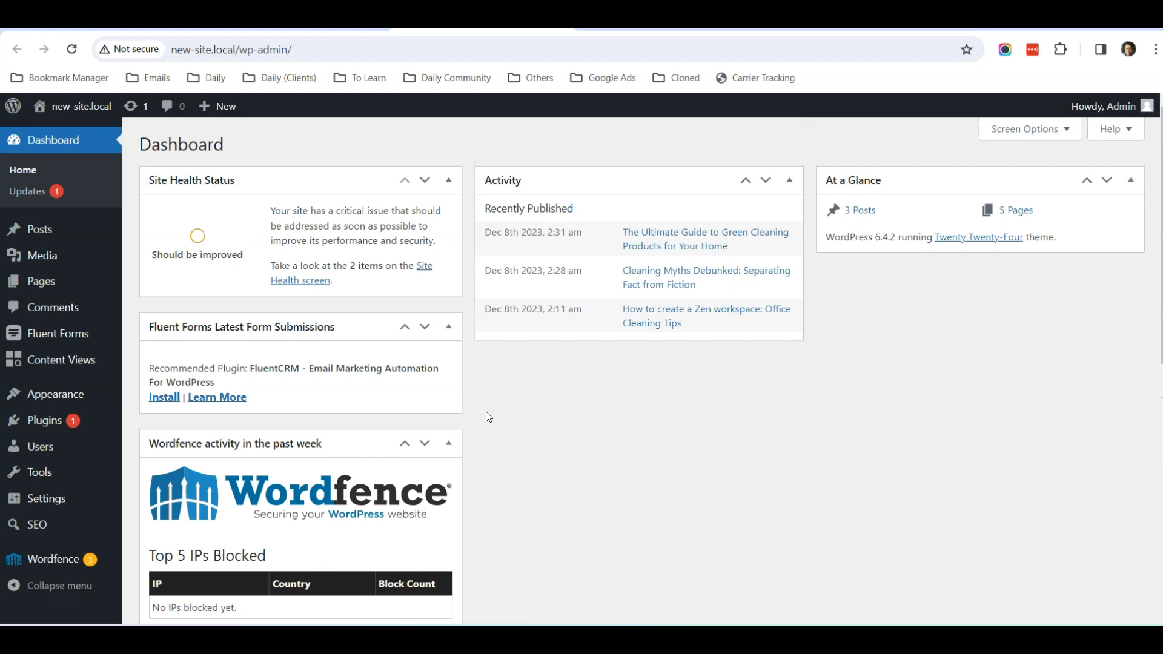
- Search the plugin directory for 'wps hide' on the Add Plugins page
{"action": "mouse_move", "coordinate": [83, 422]}
{"action": "left_click", "coordinate": [165, 445]}
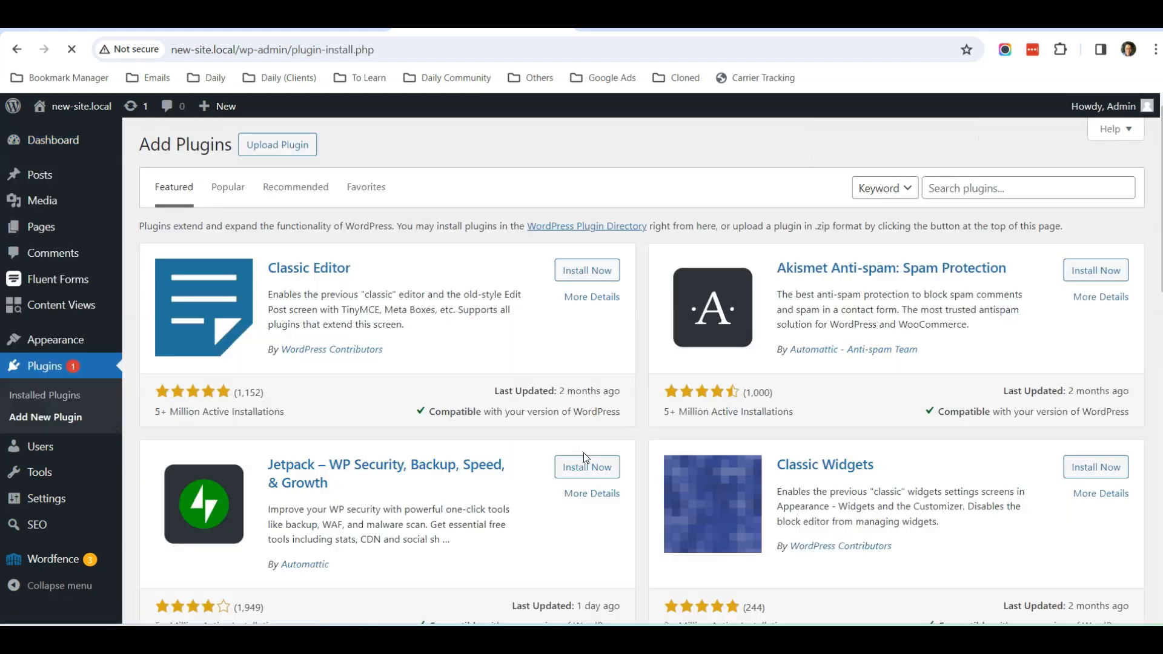
{"action": "left_click", "coordinate": [1010, 192]}
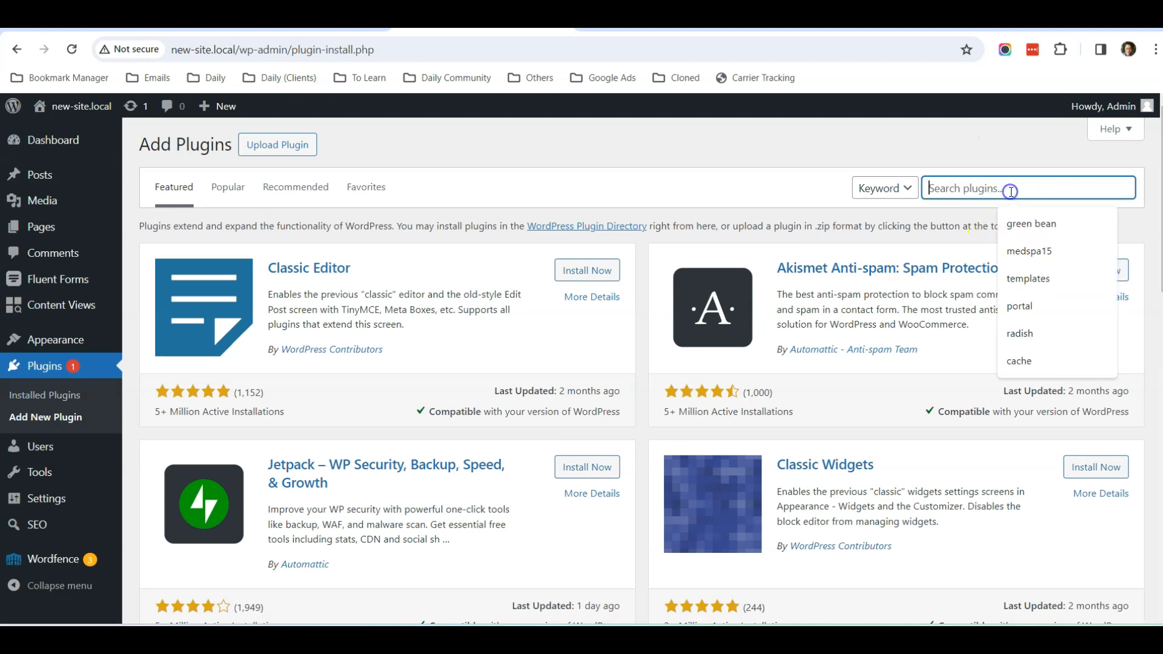
{"action": "type", "text": "wps hide"}
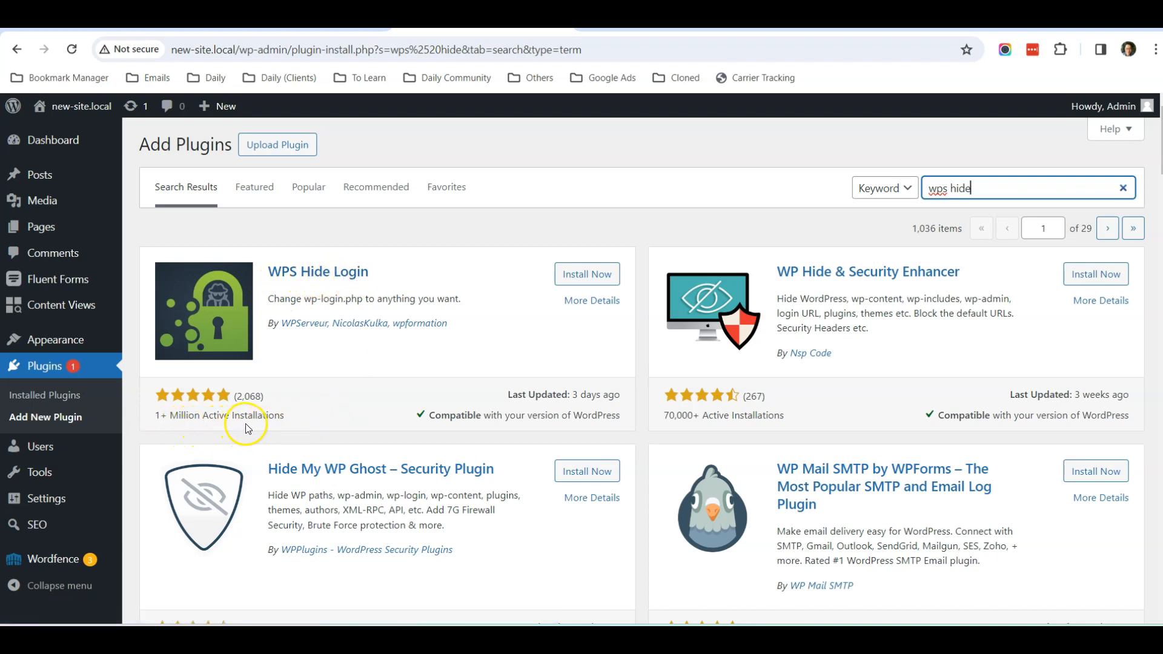
- Install and activate WPS Hide Login, then find it in the installed Plugins list
{"action": "left_click", "coordinate": [575, 280]}
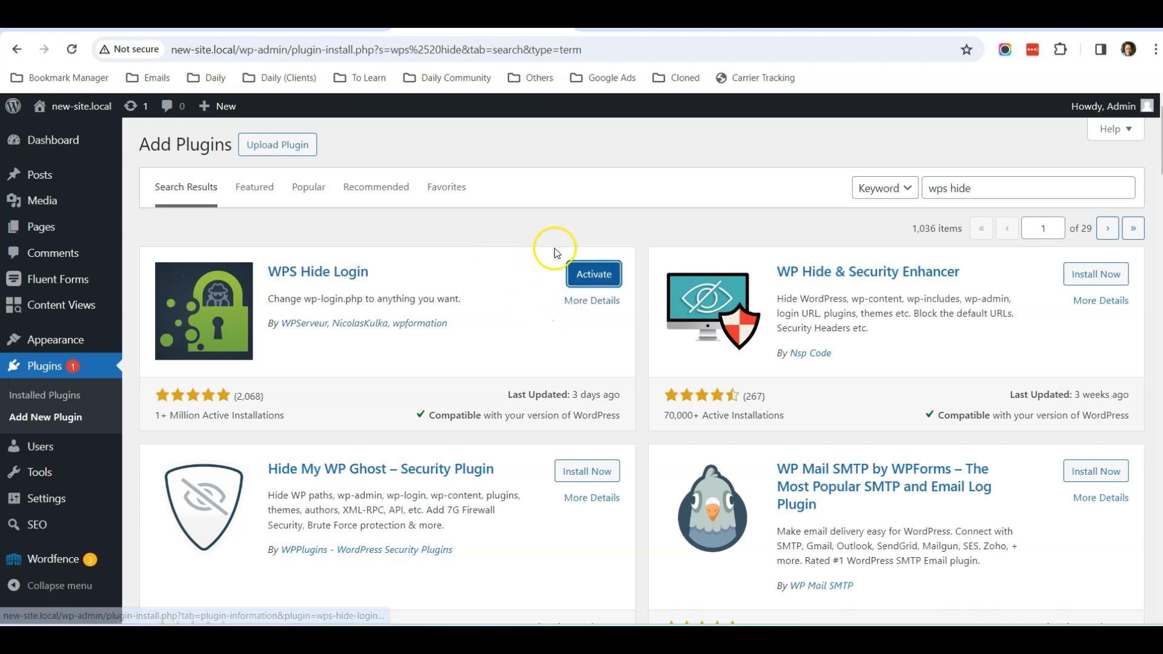
{"action": "left_click", "coordinate": [593, 276]}
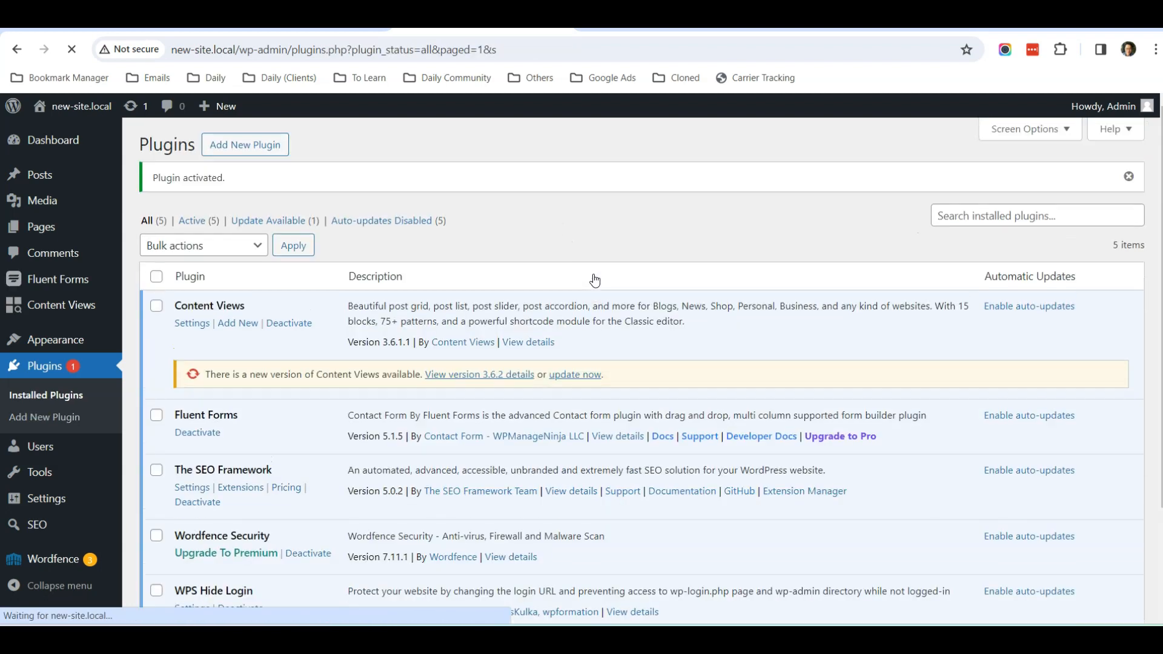
{"action": "scroll", "coordinate": [561, 269], "scroll_direction": "down", "scroll_amount": 3}
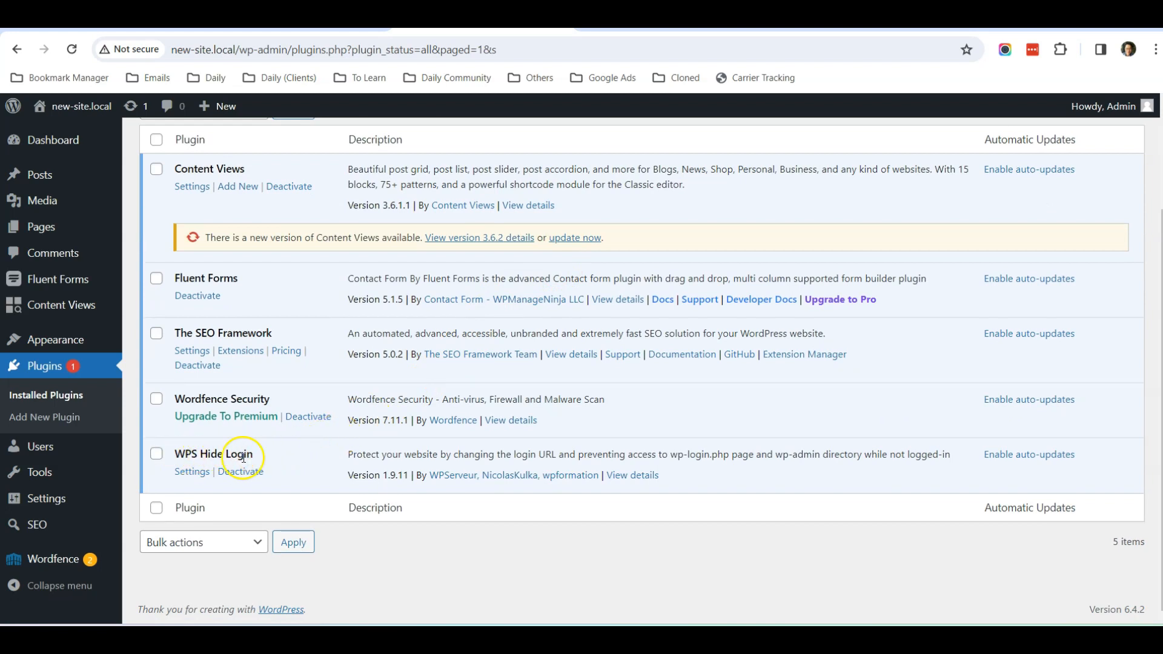
{"action": "scroll", "coordinate": [389, 156], "scroll_direction": "up", "scroll_amount": 3}
{"action": "scroll", "coordinate": [372, 267], "scroll_direction": "down", "scroll_amount": 3}
{"action": "left_click", "coordinate": [191, 471]}
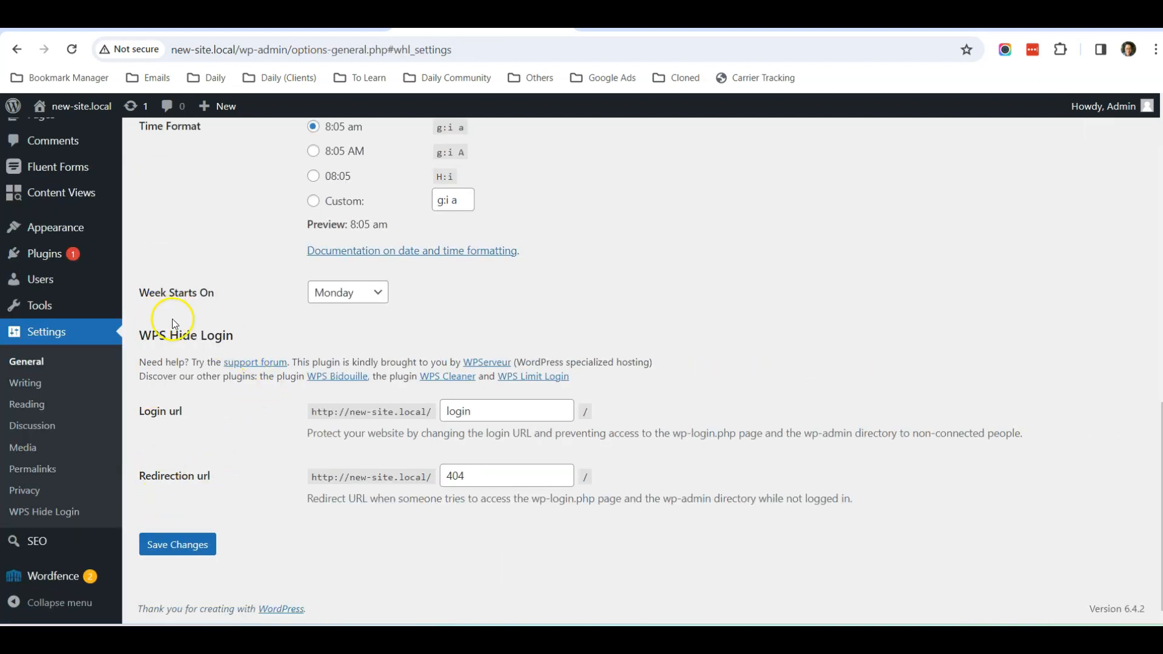
{"action": "double_click", "coordinate": [459, 412]}
{"action": "type", "text": "wp-admin"}
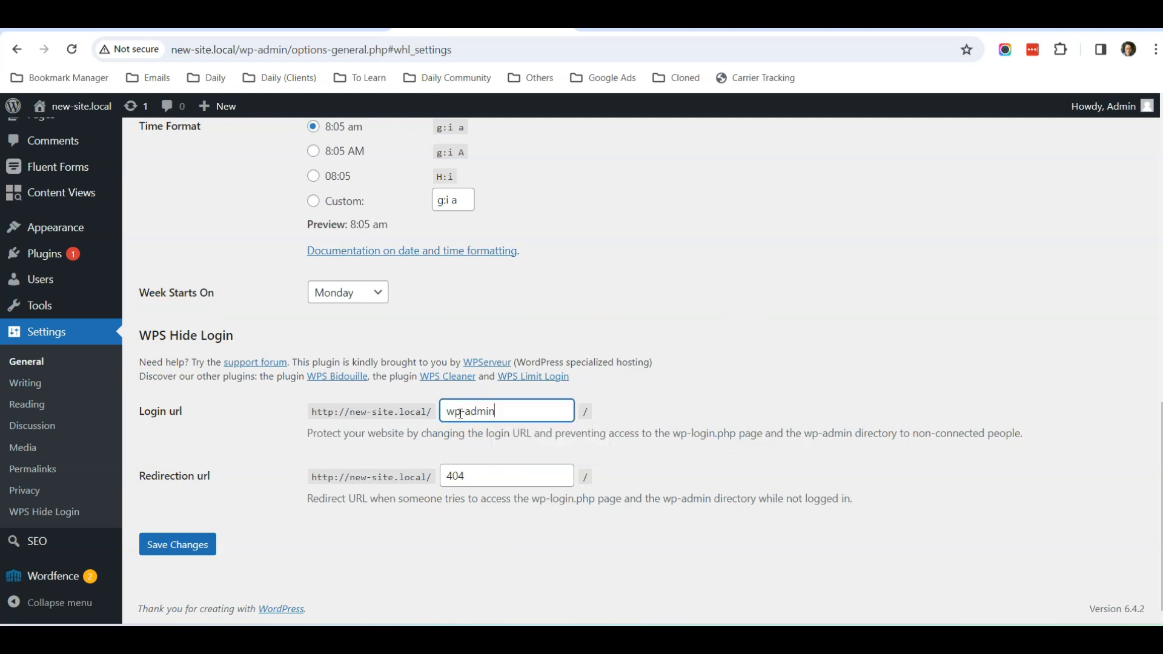
{"action": "left_click", "coordinate": [448, 412]}
{"action": "left_click_drag", "start_coordinate": [498, 411], "coordinate": [437, 422]}
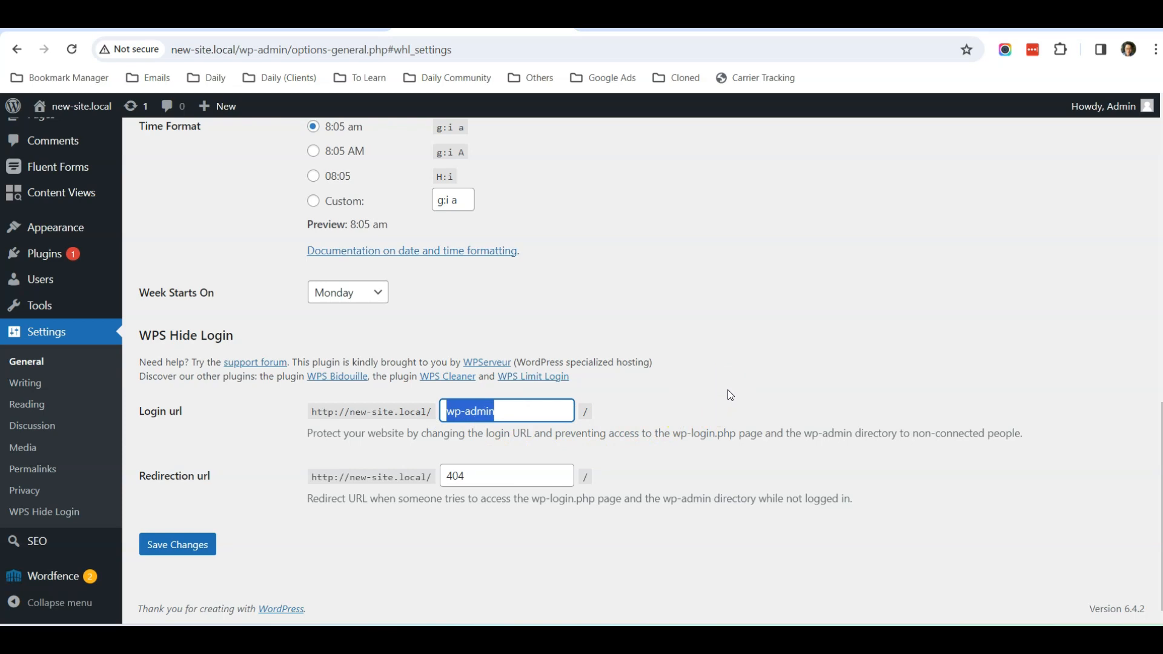
{"action": "type", "text": "t"}
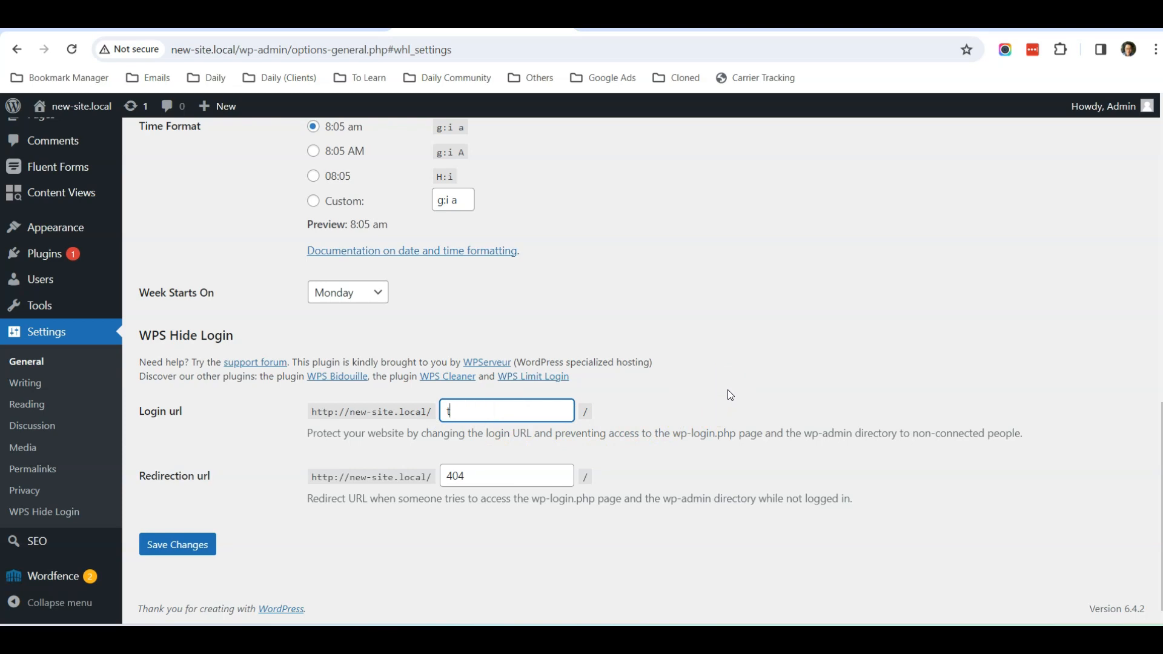
{"action": "type", "text": "984676534"}
{"action": "left_click", "coordinate": [531, 409]}
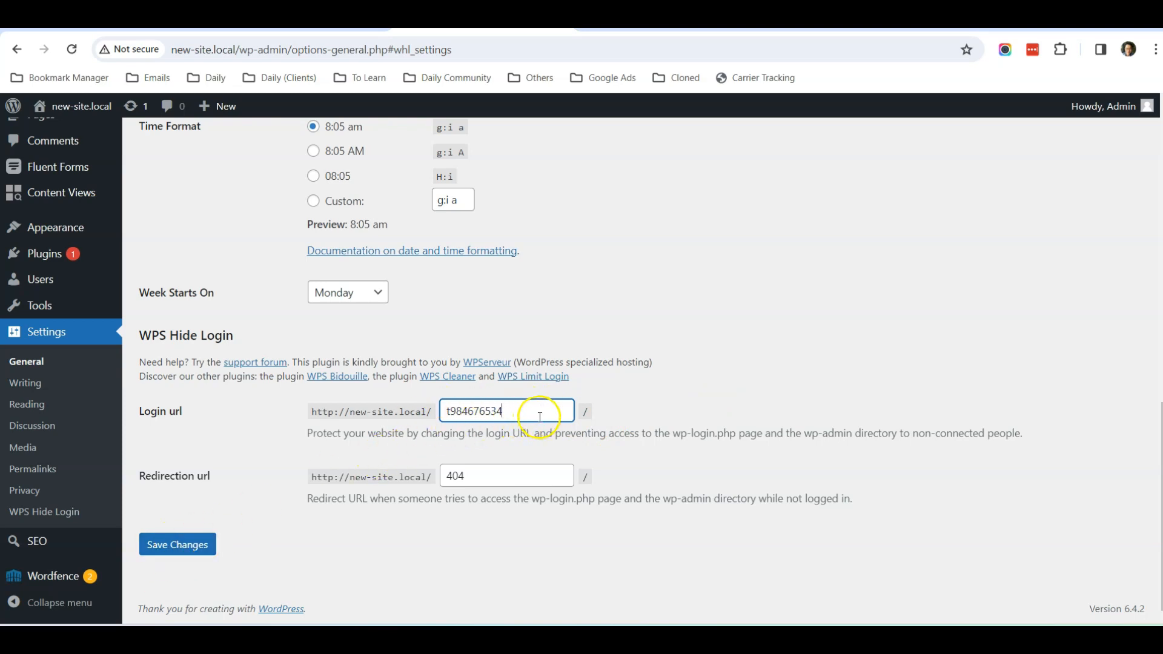
{"action": "left_click_drag", "start_coordinate": [517, 411], "coordinate": [413, 412]}
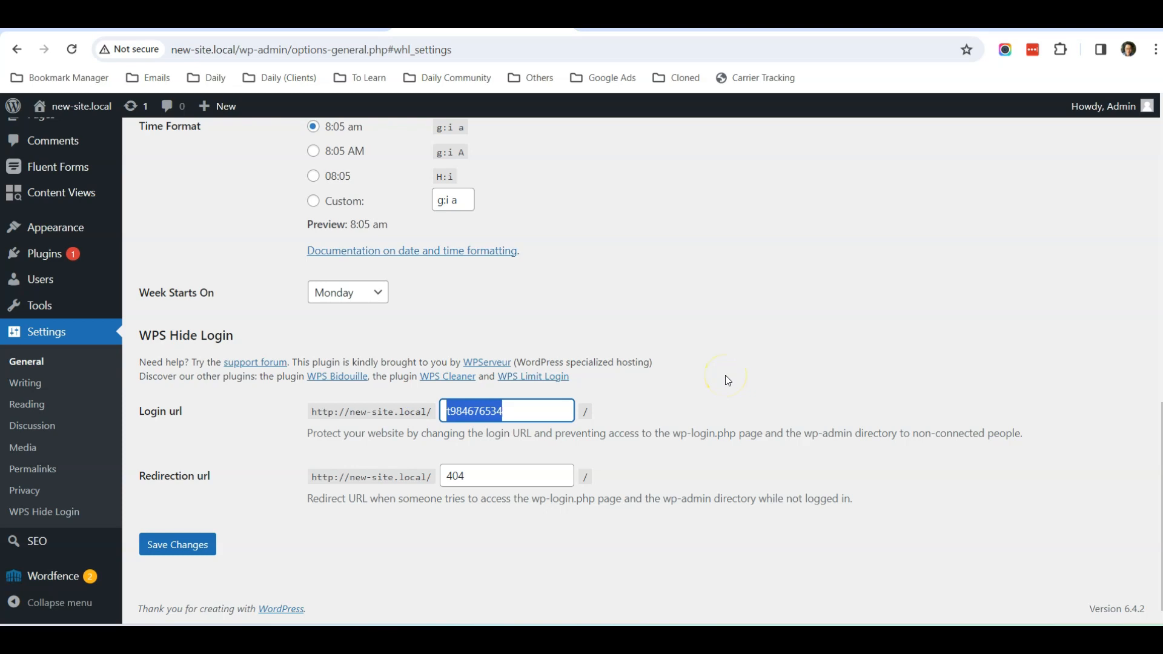
{"action": "type", "text": "admin"}
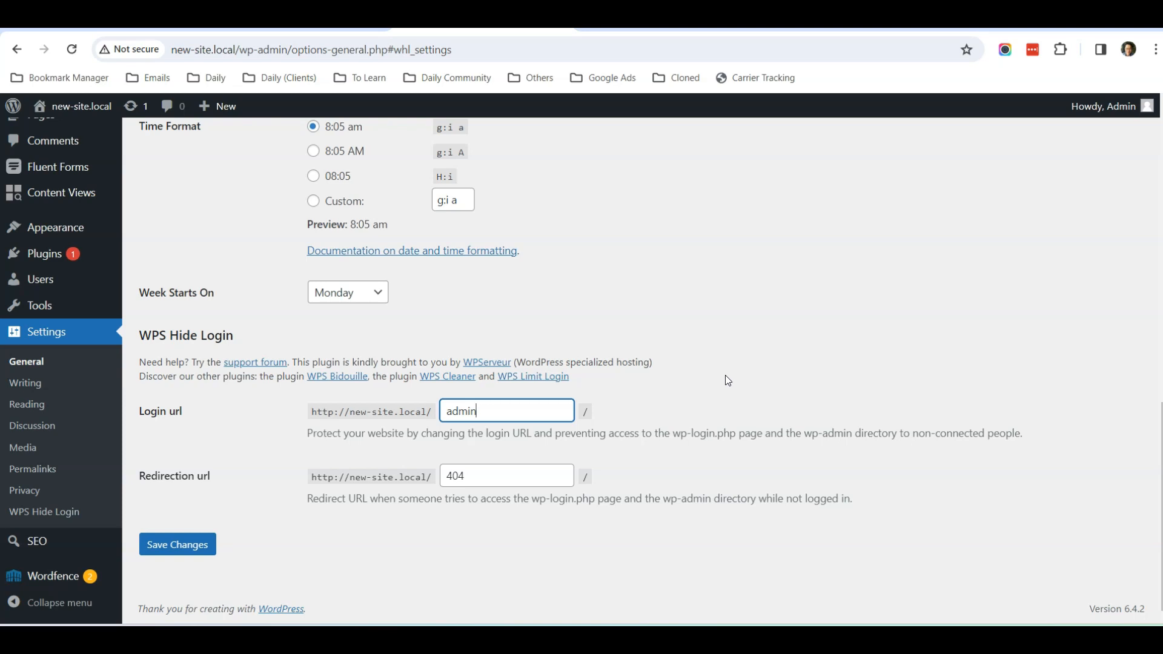
{"action": "key", "text": "BackSpace"}
{"action": "key", "text": "BackSpace"}
{"action": "key", "text": "BackSpace"}
{"action": "key", "text": "BackSpace"}
{"action": "key", "text": "BackSpace"}
{"action": "left_click", "coordinate": [500, 406]}
{"action": "type", "text": "w"}
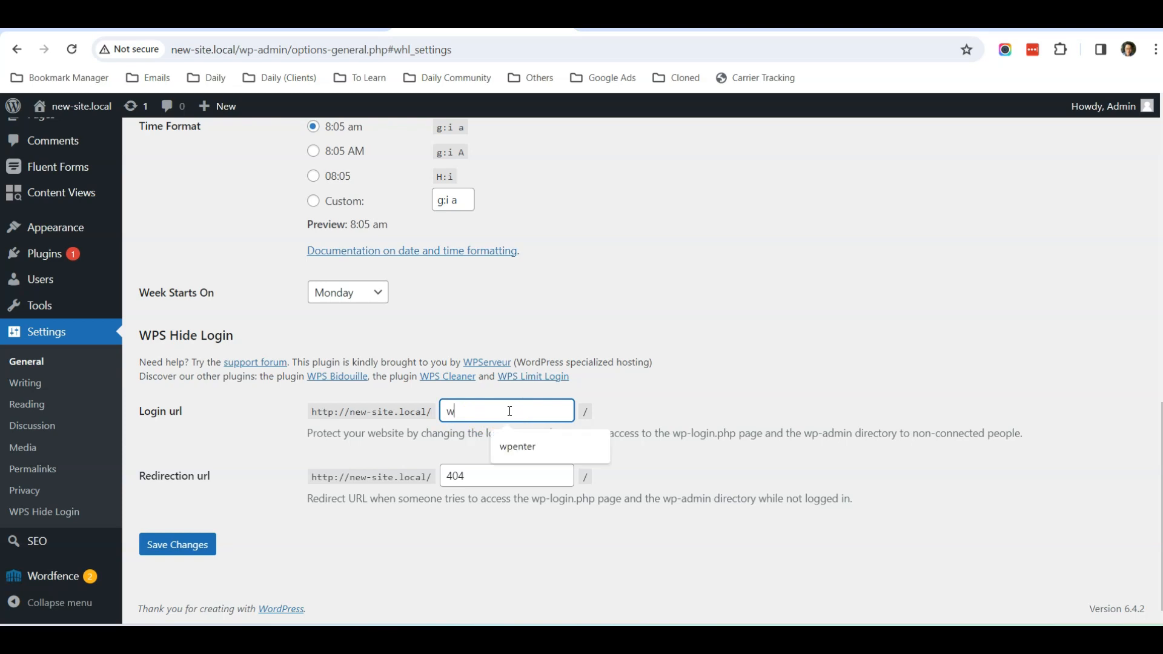
{"action": "type", "text": "24598976"}
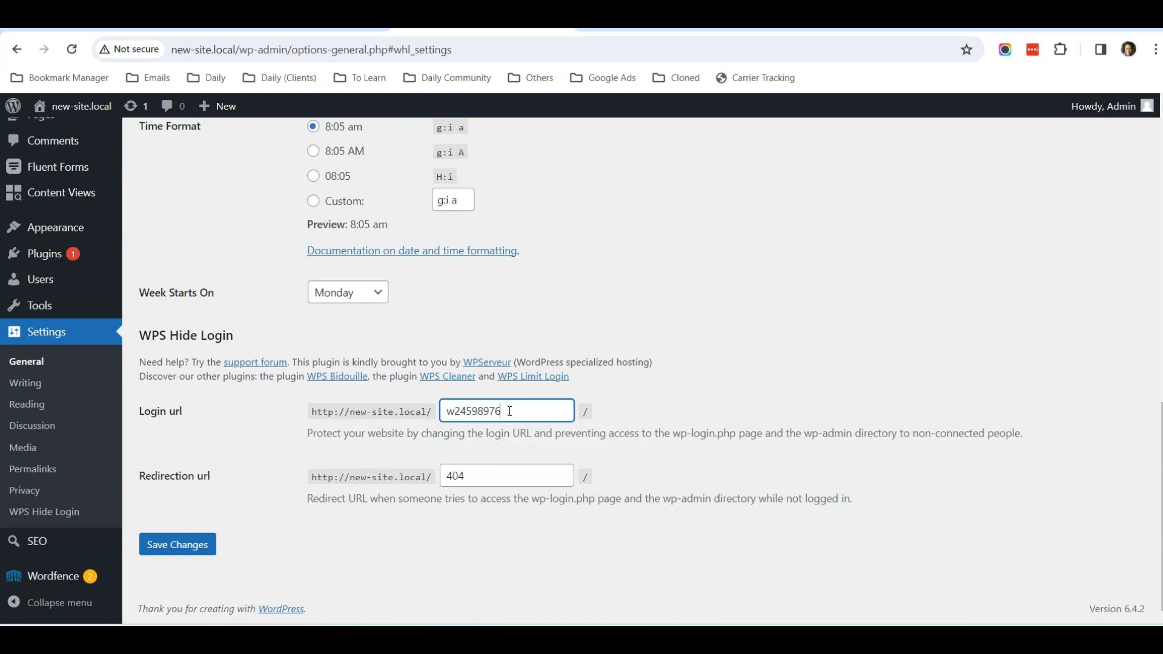
- Save General Settings so the login page moves to new-site.local/w24598976/
{"action": "left_click", "coordinate": [181, 543]}
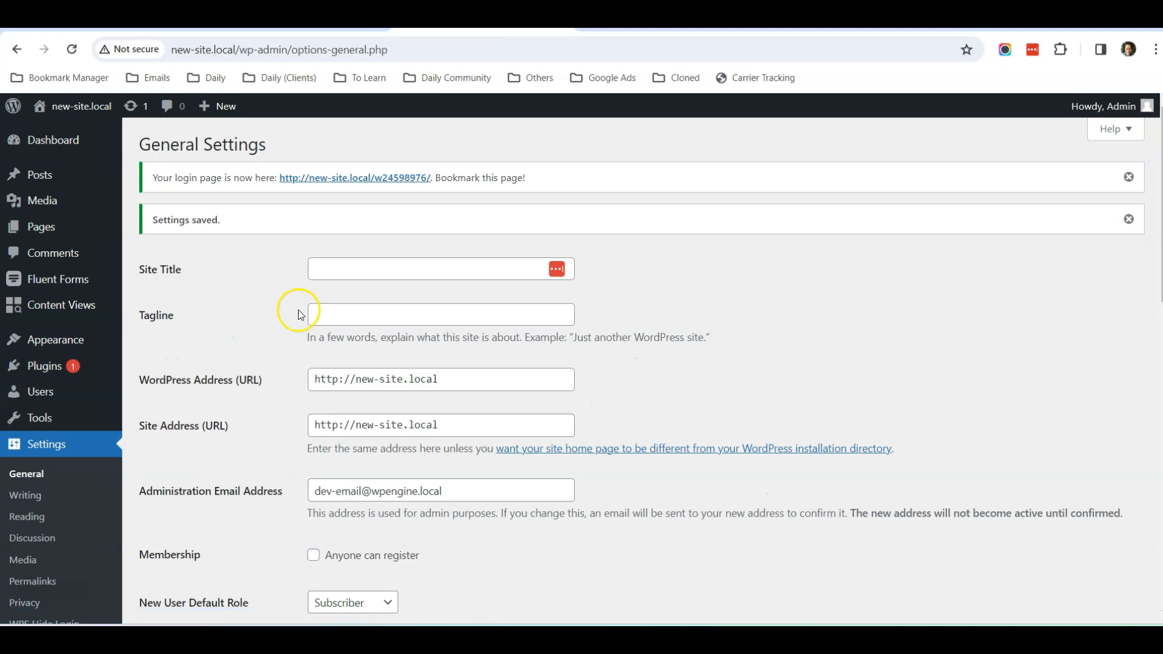